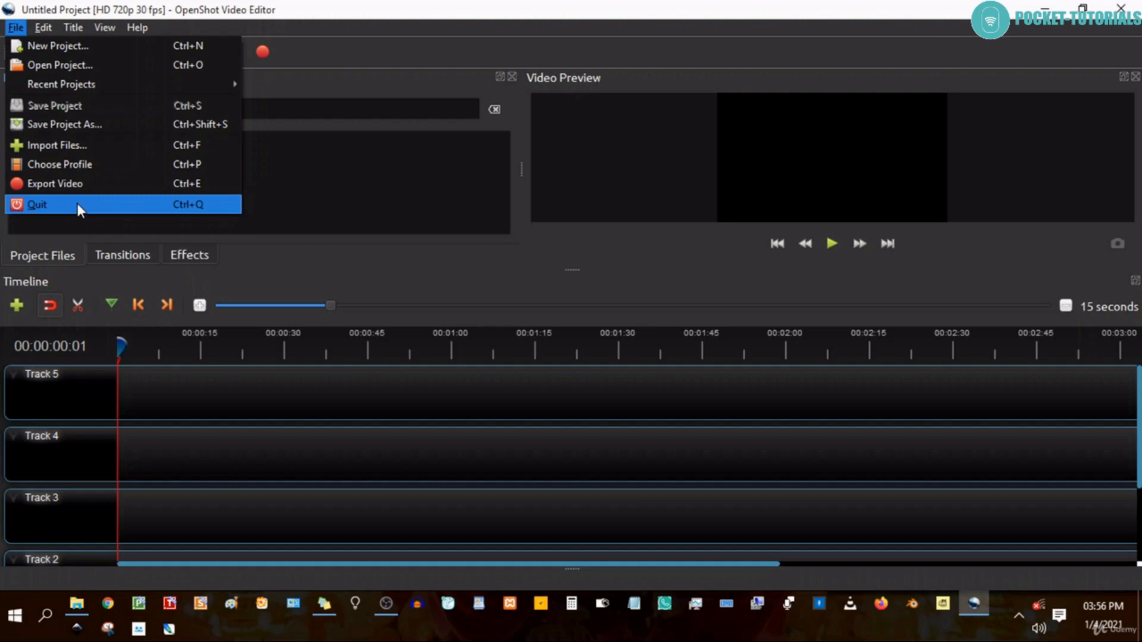
Quit OpenShot Video Editor and launch it again with an empty untitled project.
click(77, 203)
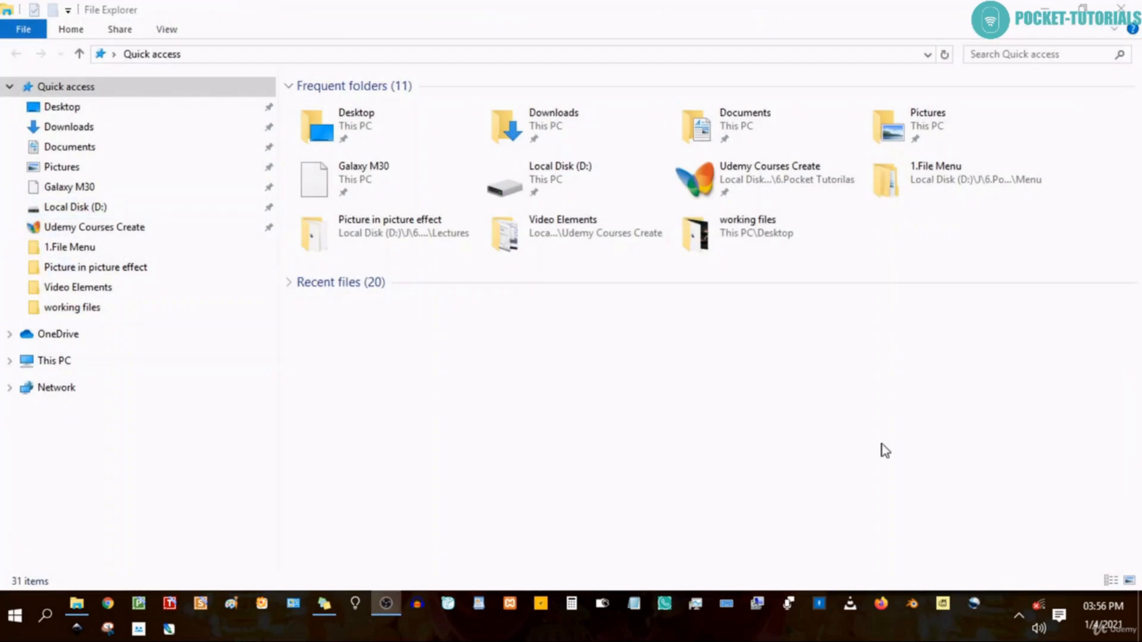
click(974, 604)
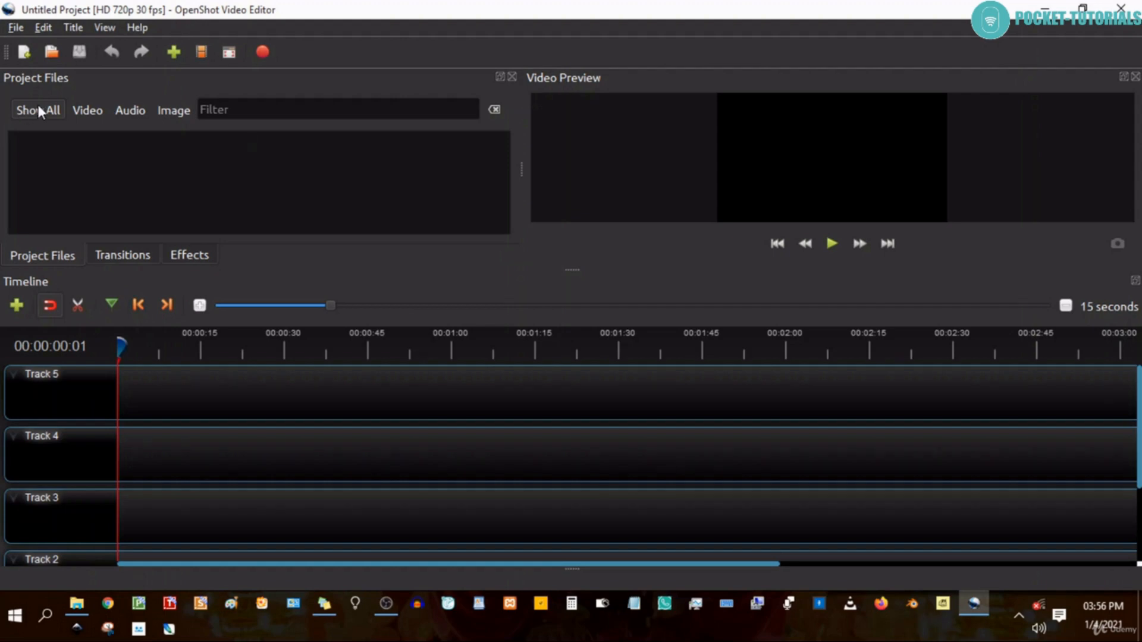
click(15, 28)
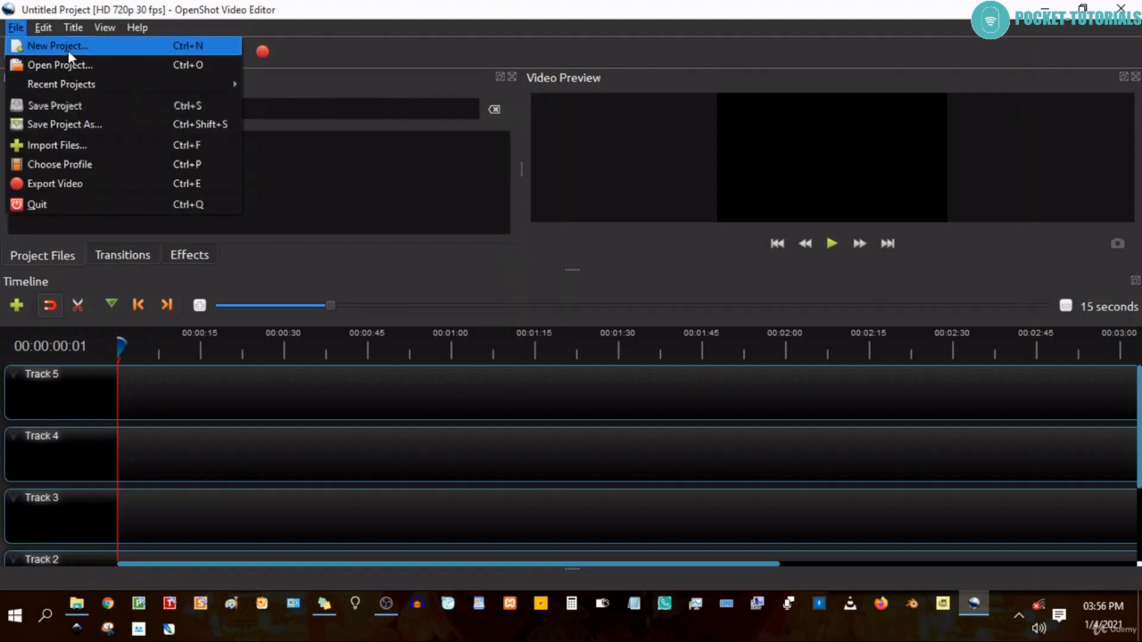
mouse_move(73, 27)
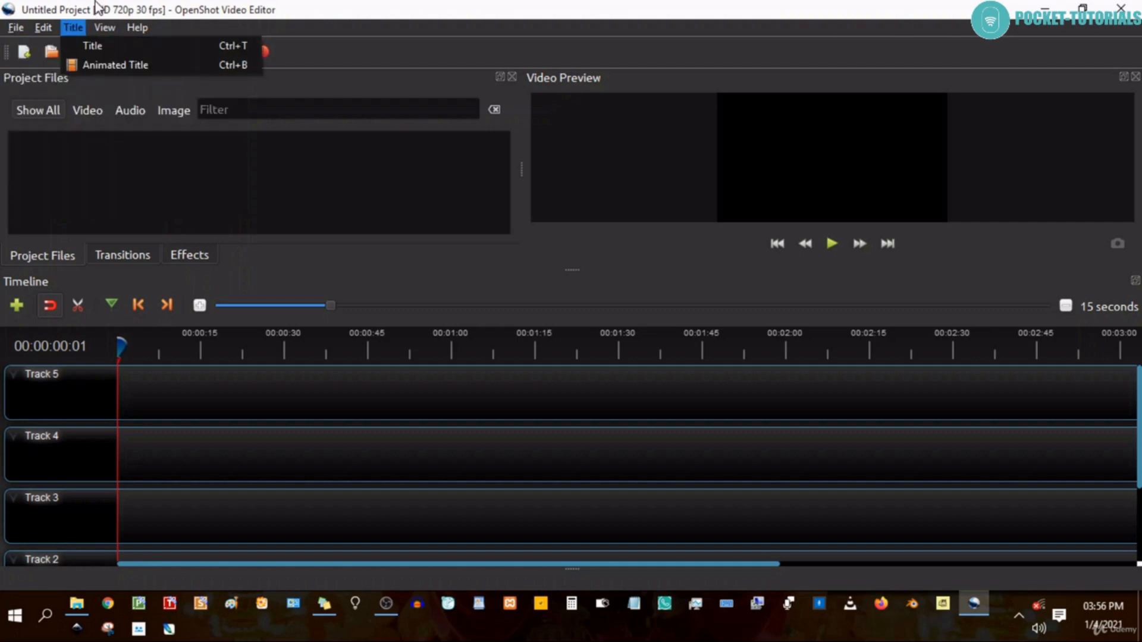
click(15, 27)
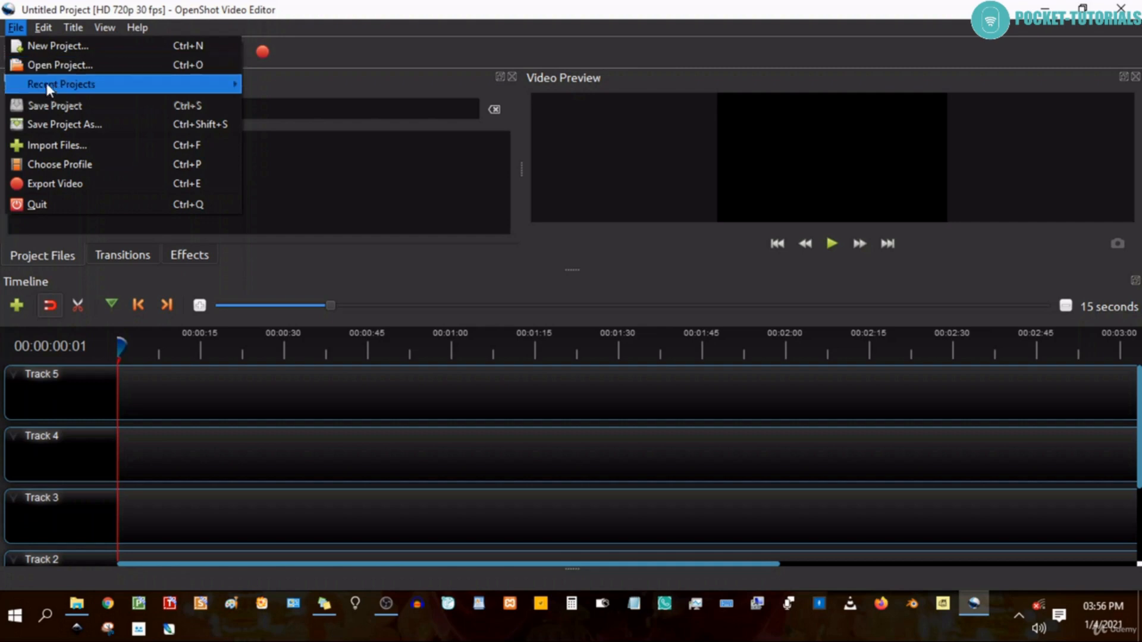
mouse_move(39, 89)
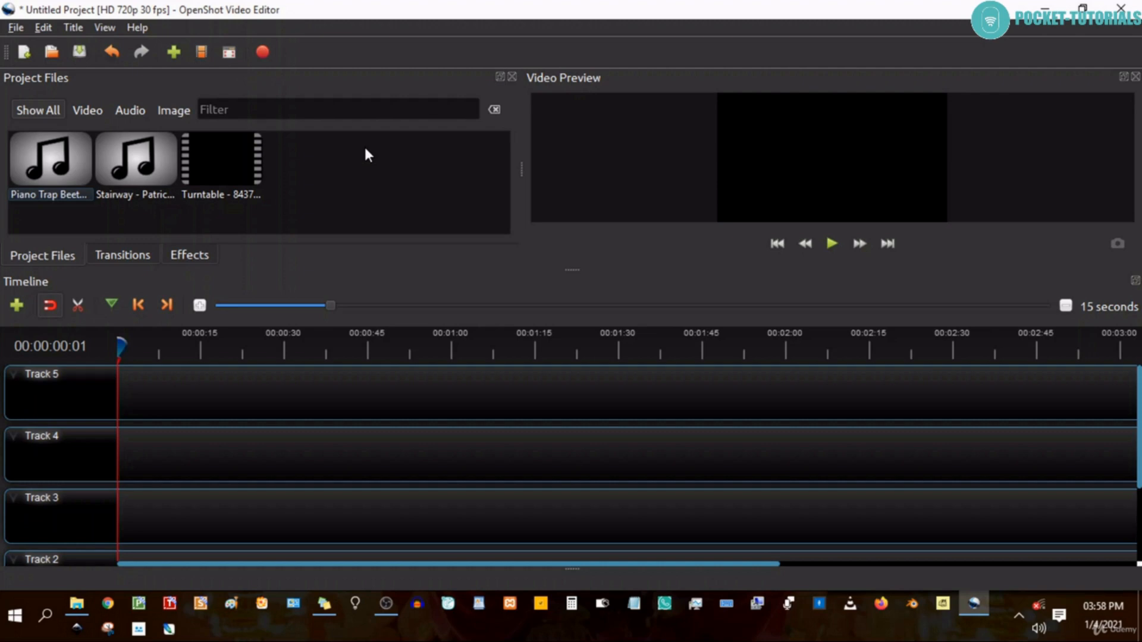
click(16, 28)
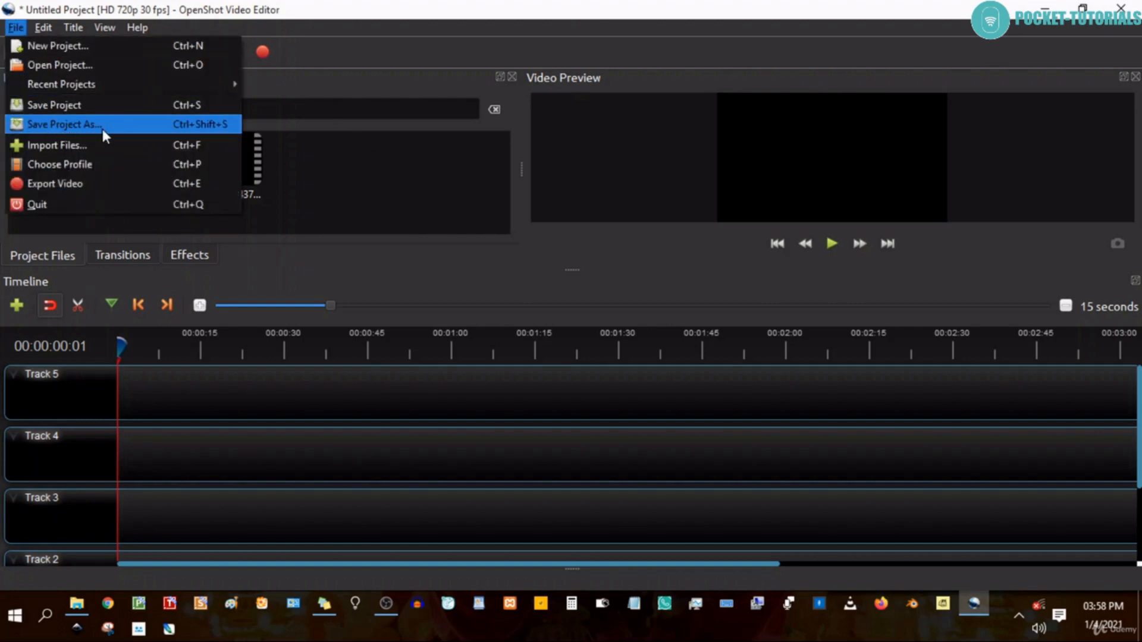
click(326, 182)
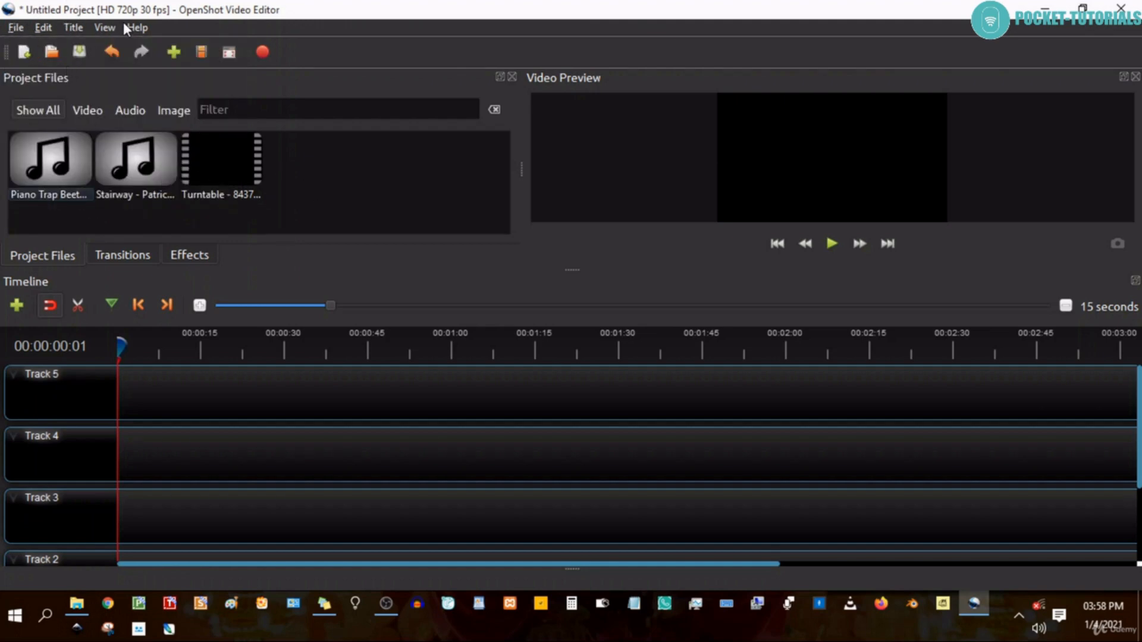
Save the project as video1 in the Desktop's working files folder.
click(15, 28)
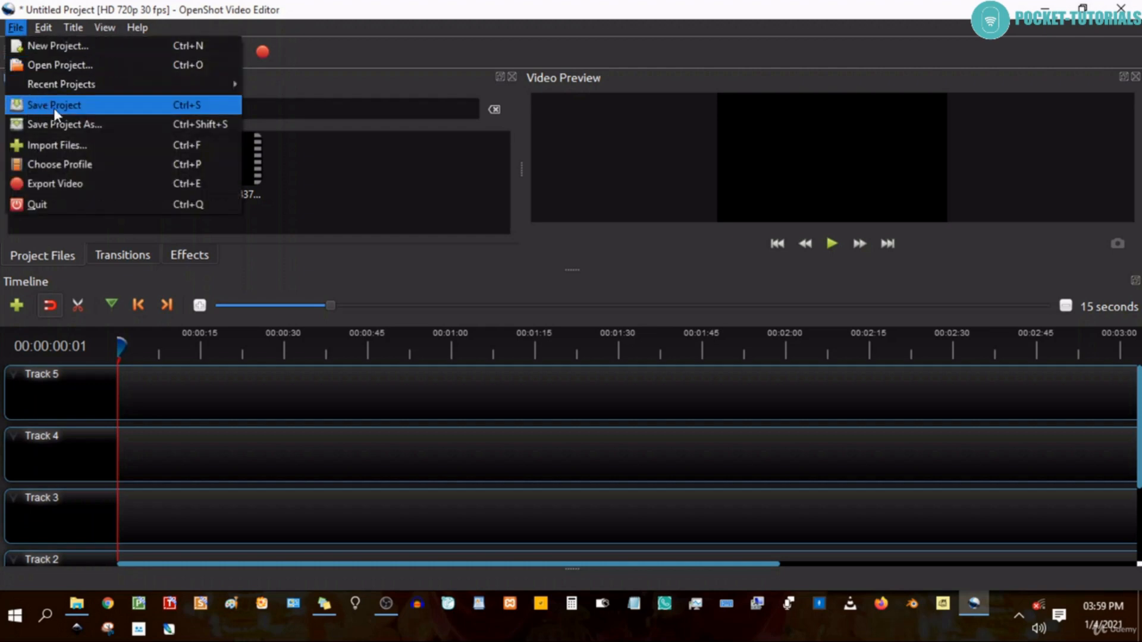
click(88, 104)
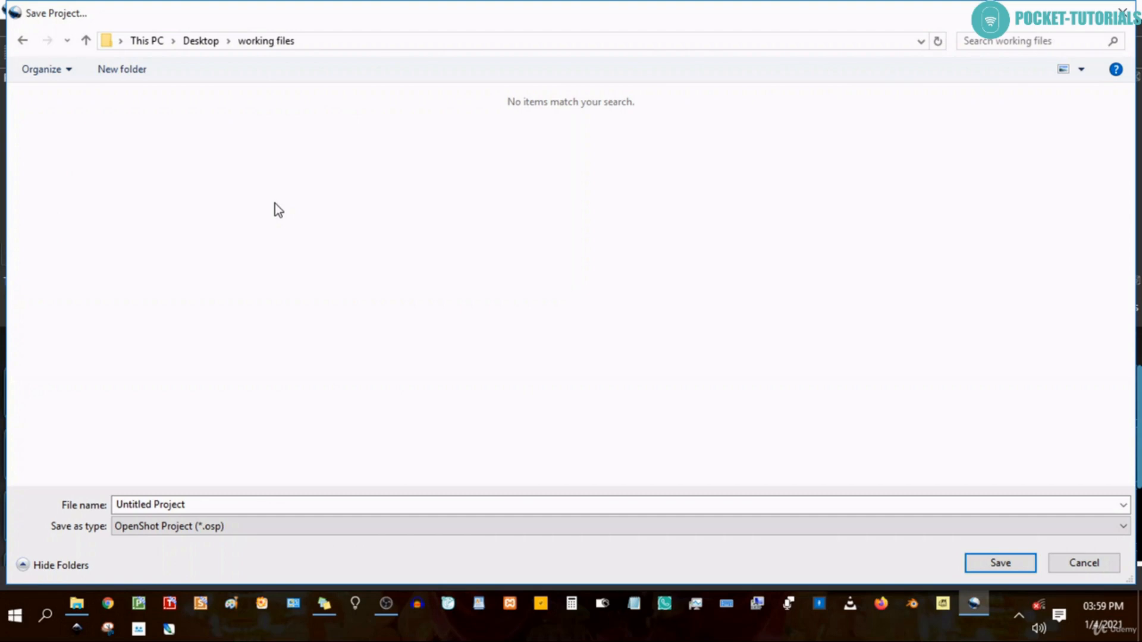
click(194, 504)
key(ctrl+a)
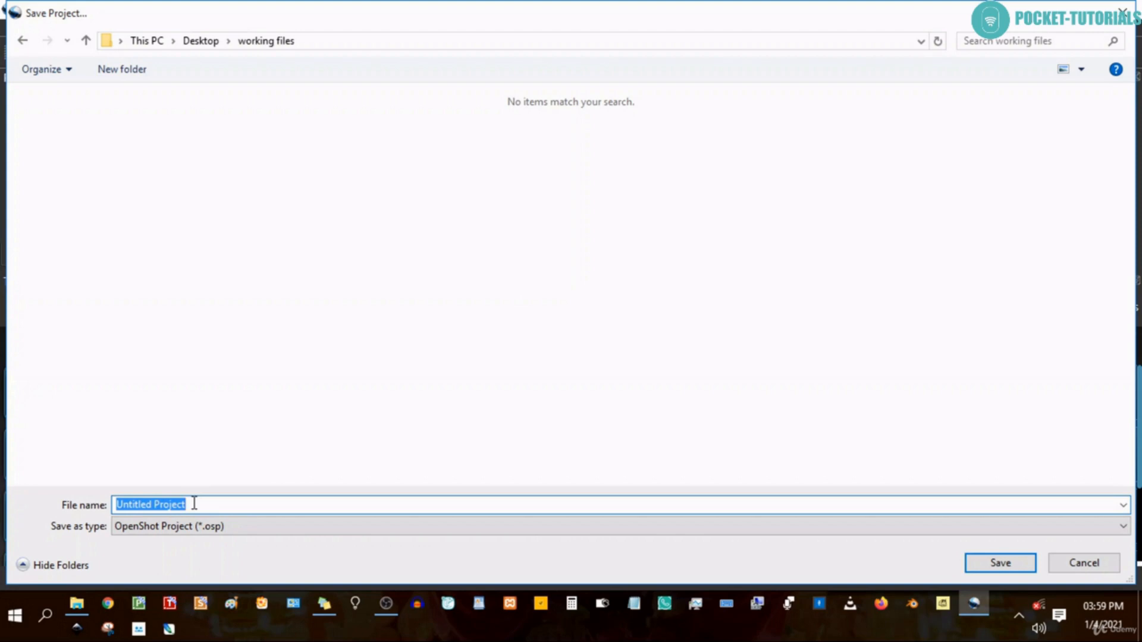
text(video)
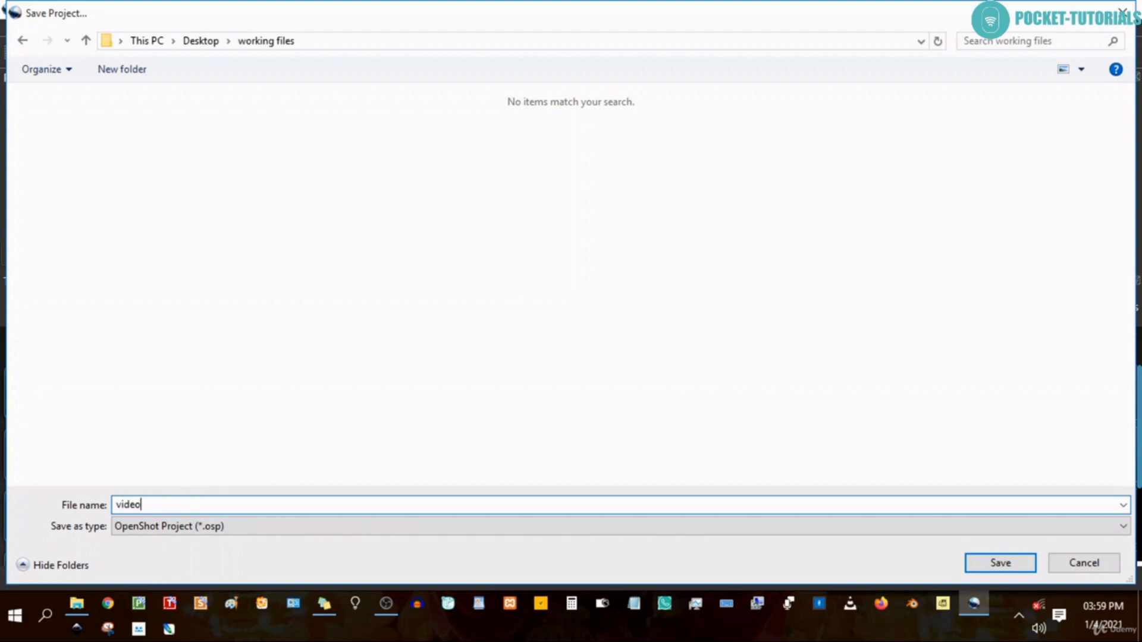
text(1)
click(982, 564)
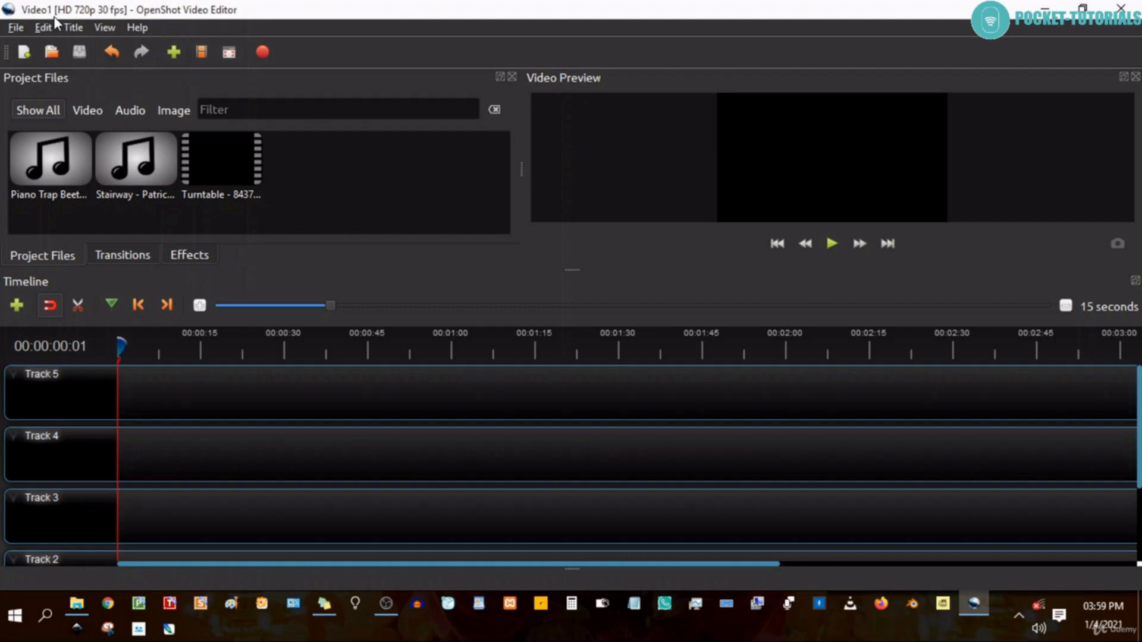
Place the Turntable video at the start of Track 5 and the Stairway audio at the start of Track 4.
click(224, 156)
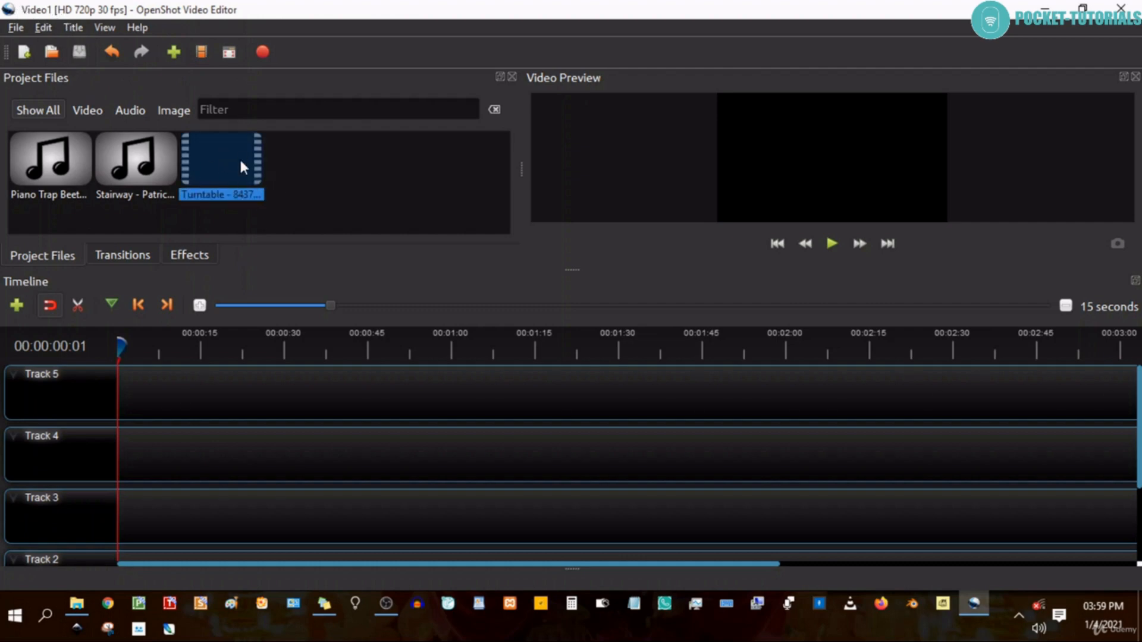
drag(215, 173, 158, 388)
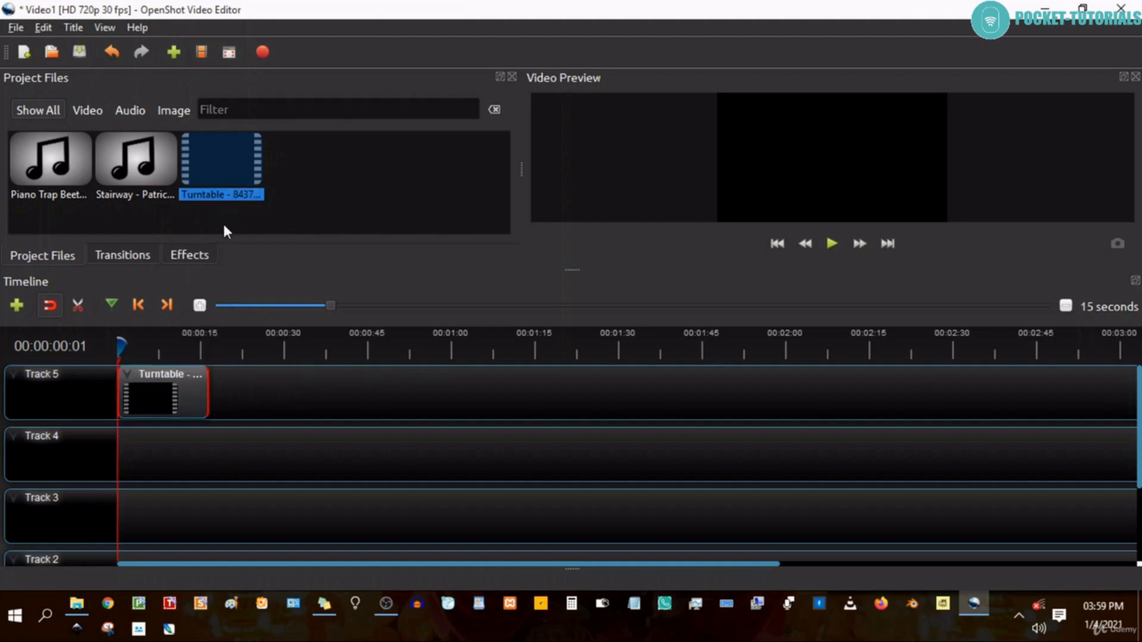
click(153, 168)
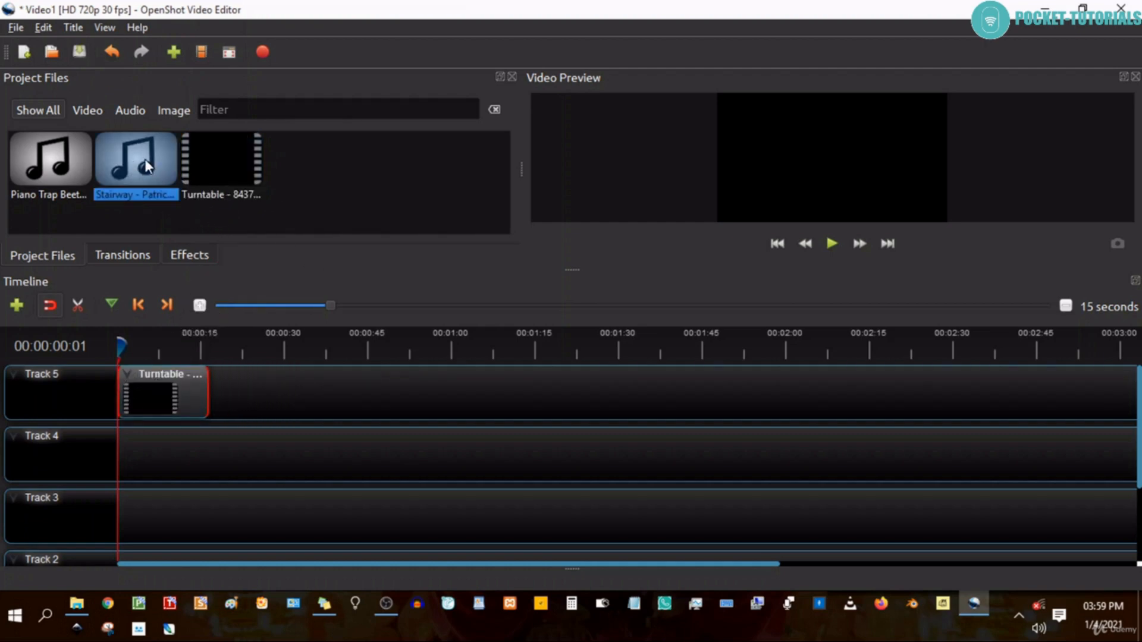
drag(147, 166, 220, 459)
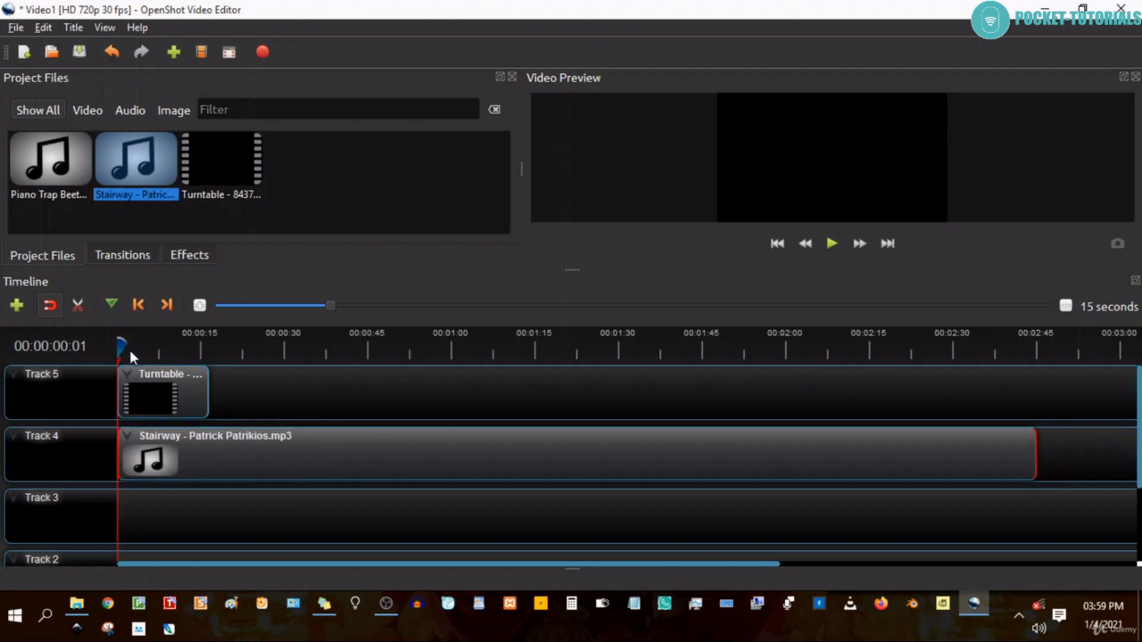
Slice the Stairway audio at the end of the Turntable clip, at 00:00:17:19, keeping only its left side.
drag(118, 344, 209, 349)
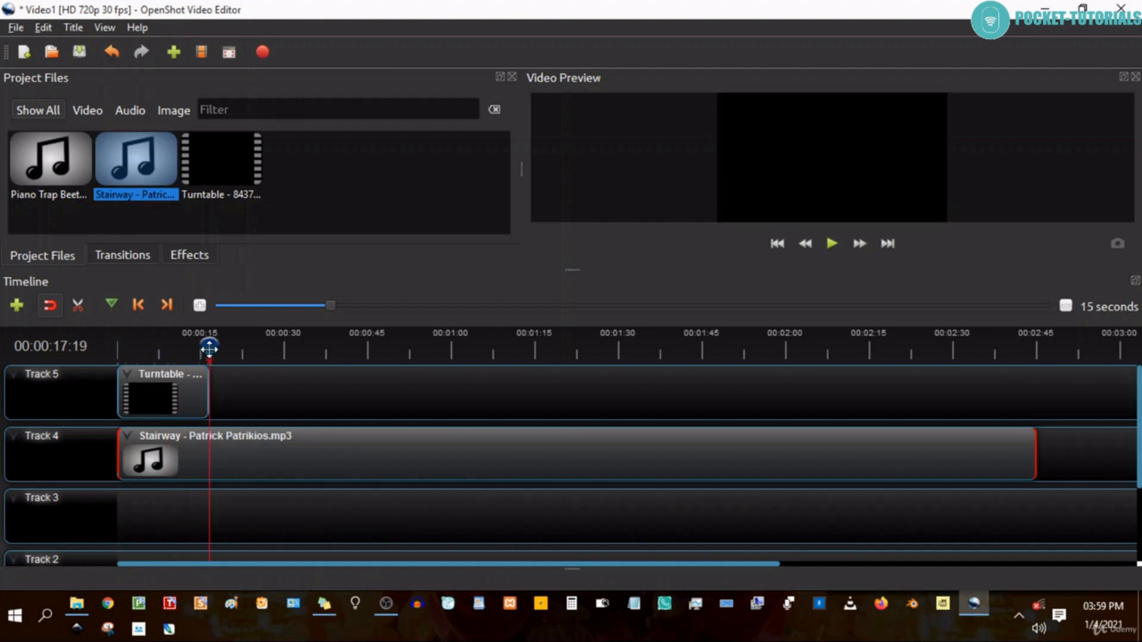
right_click(272, 456)
mouse_move(292, 351)
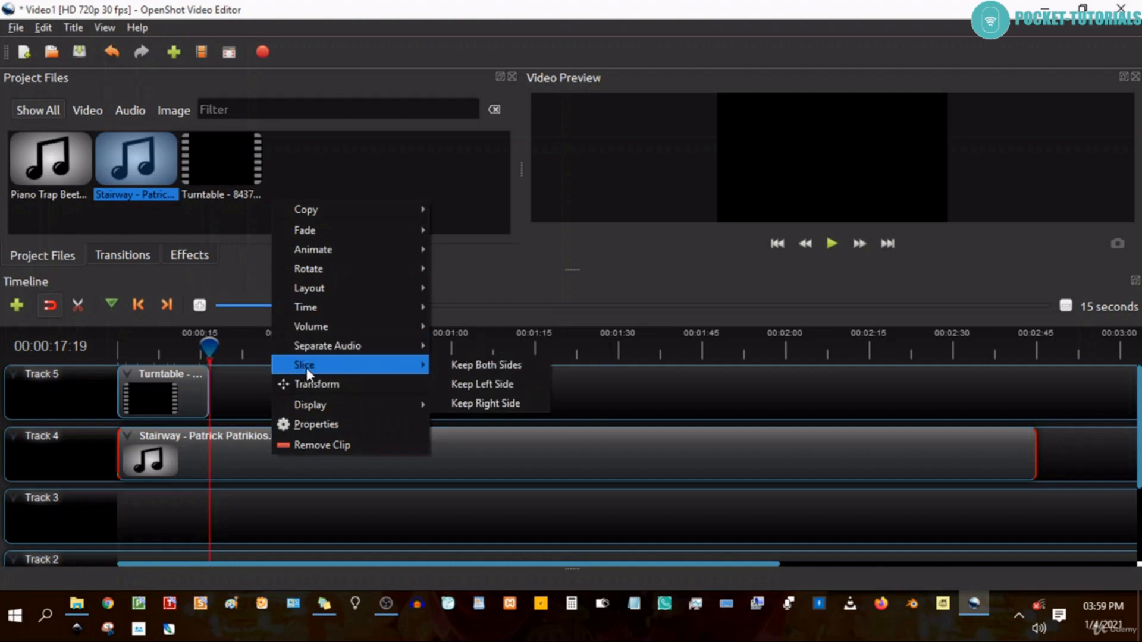
click(484, 387)
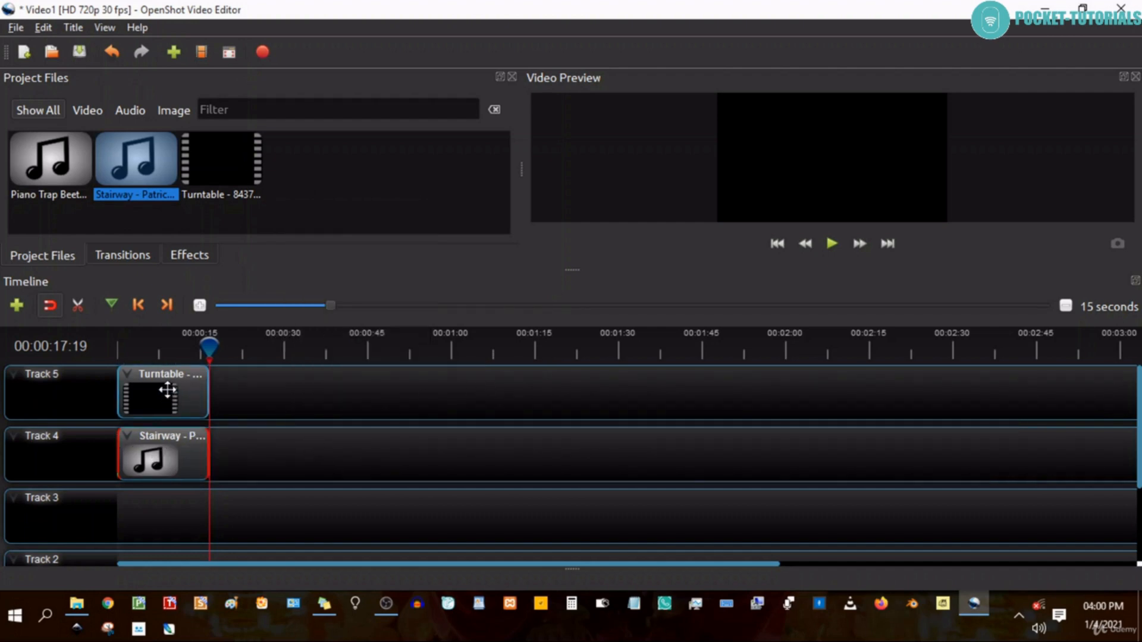
click(168, 391)
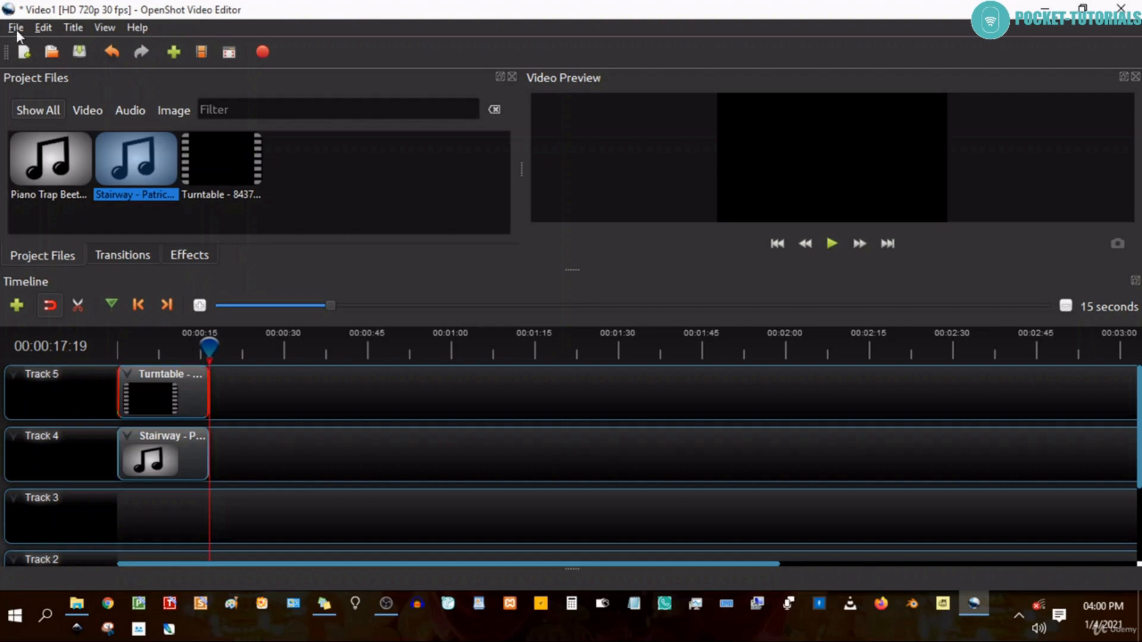
Export the video as Video1 to the working files folder in MP4 (h.264), HD 720p 30 fps (1280x720), High quality.
click(15, 30)
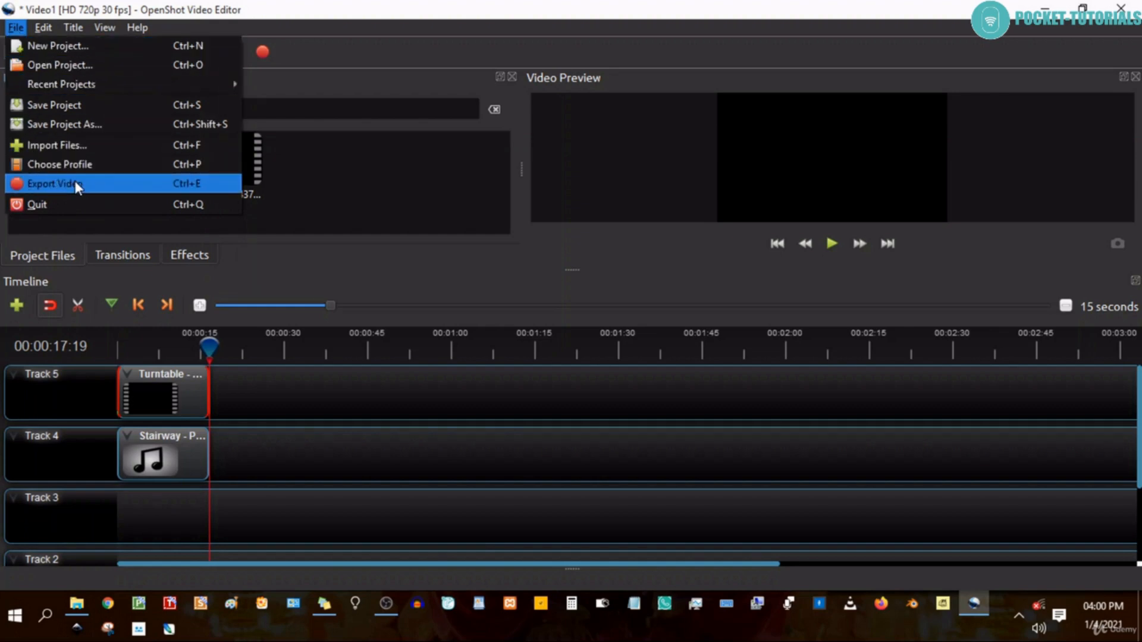
click(337, 52)
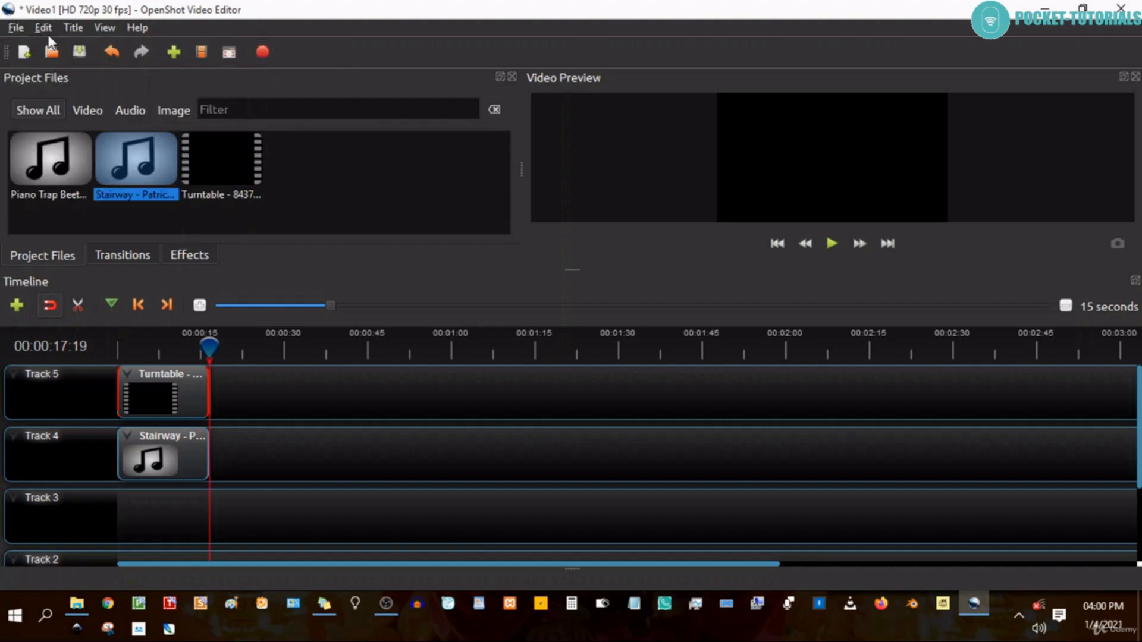
click(16, 28)
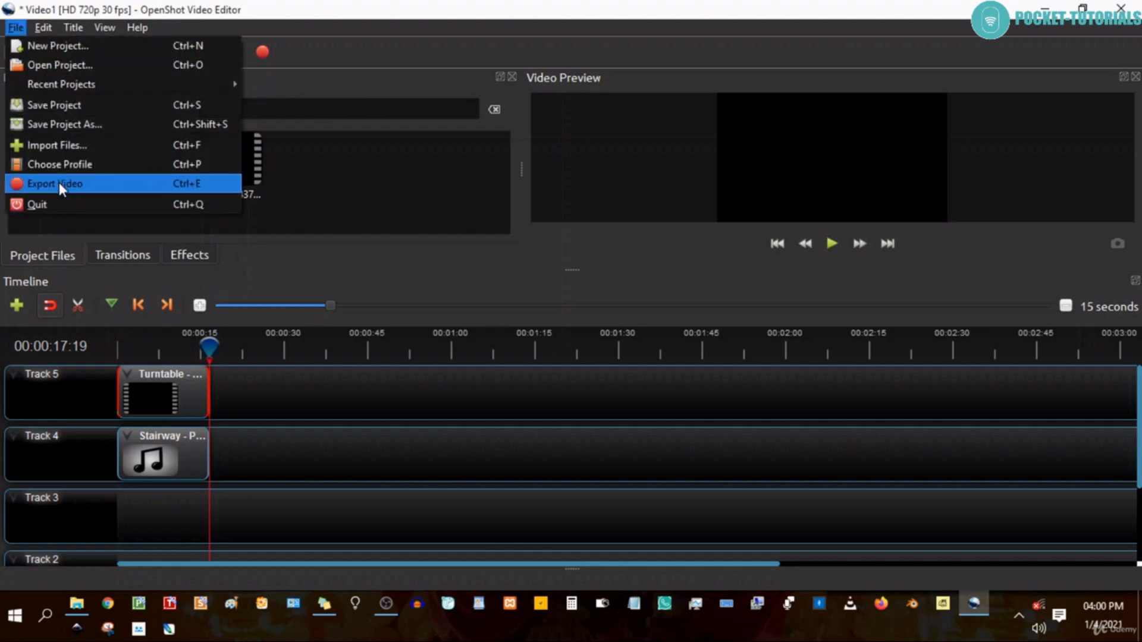
click(59, 182)
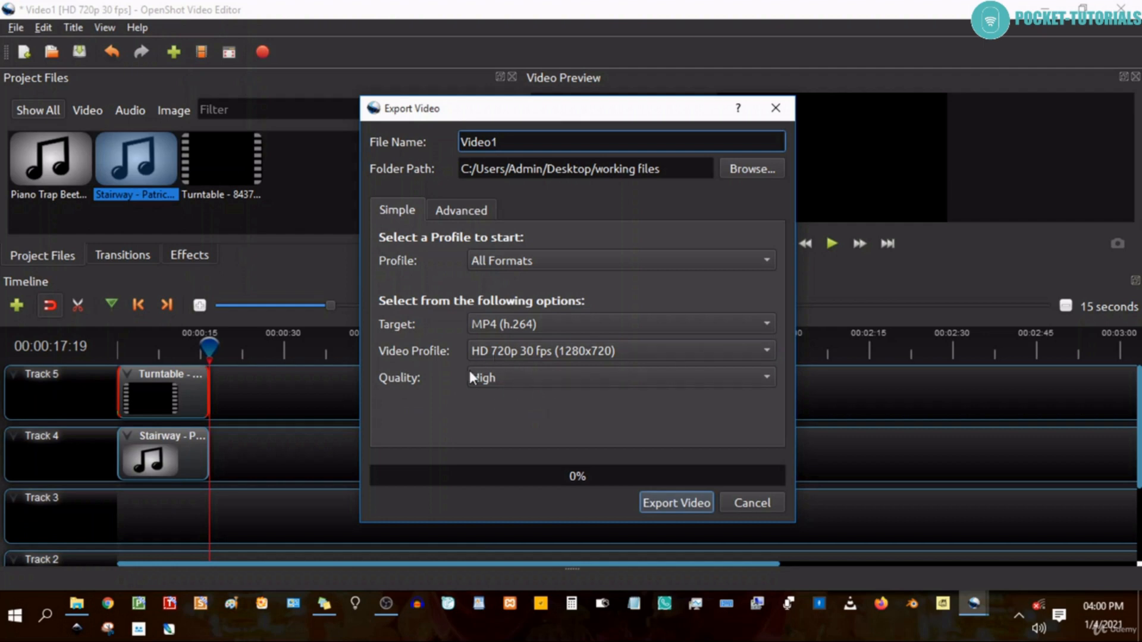
click(655, 505)
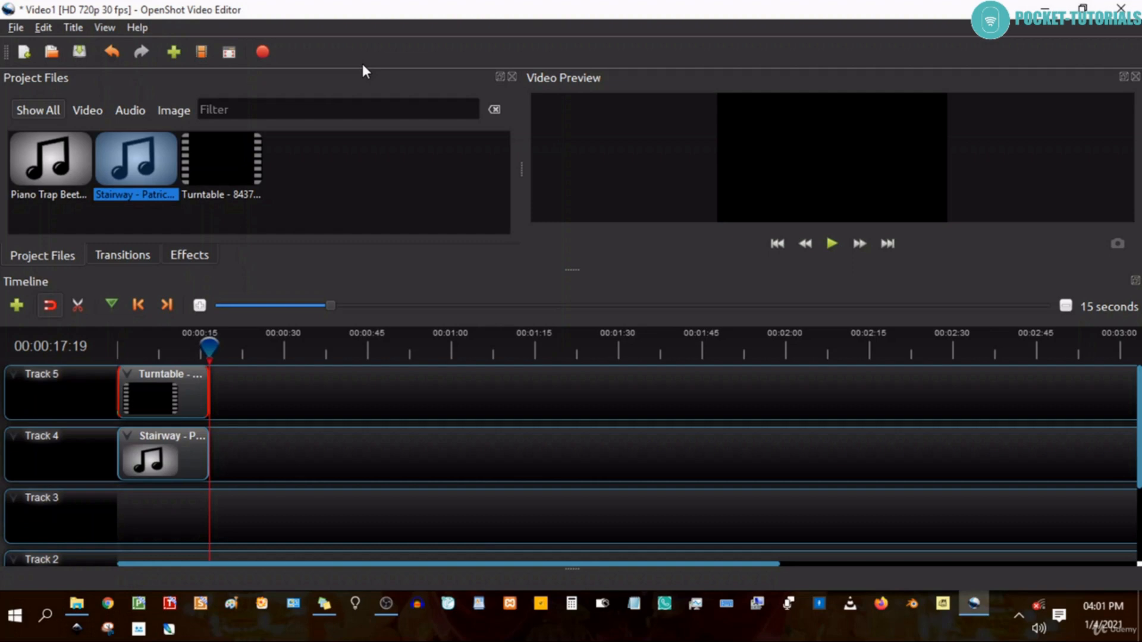
Save the project's changes and save a copy of the project as video2 in the working files folder.
key(ctrl+s)
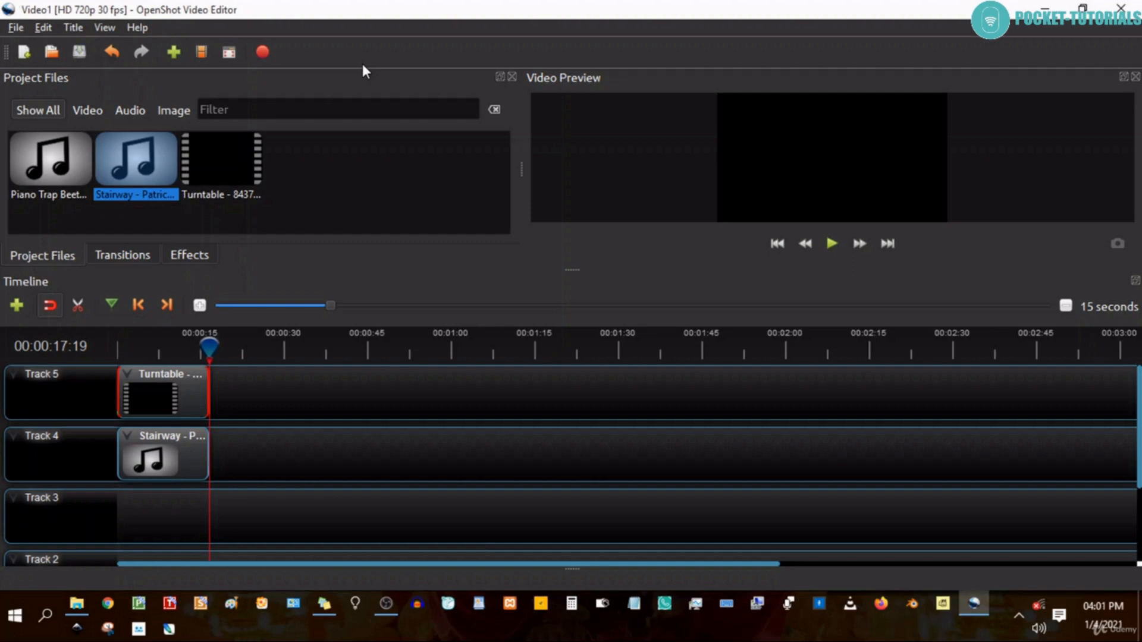
click(14, 30)
click(119, 127)
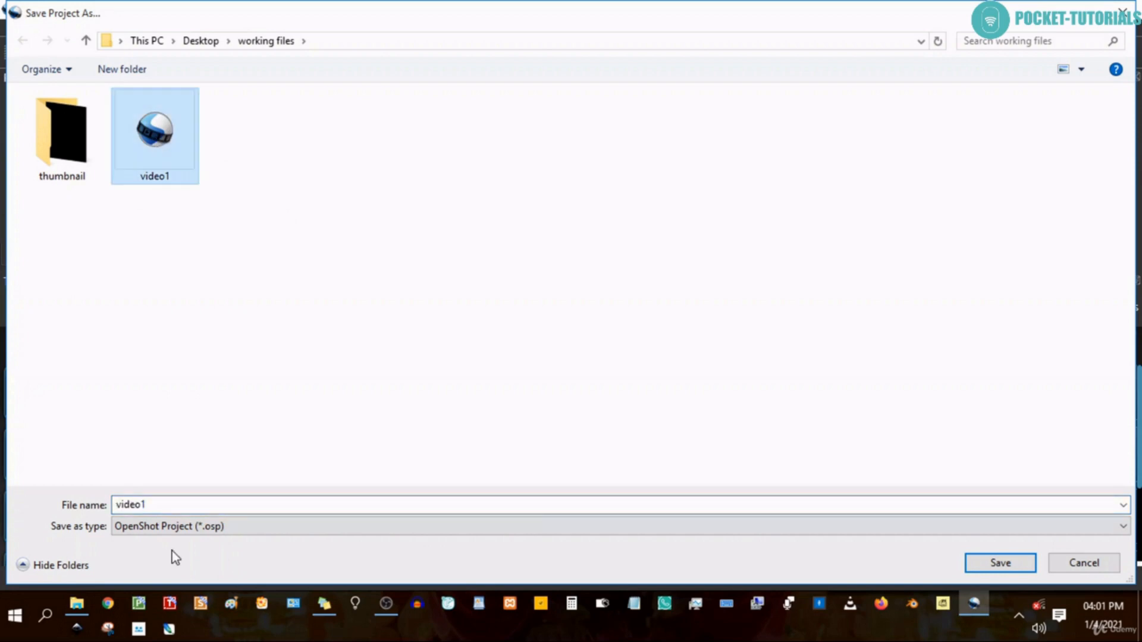
click(148, 505)
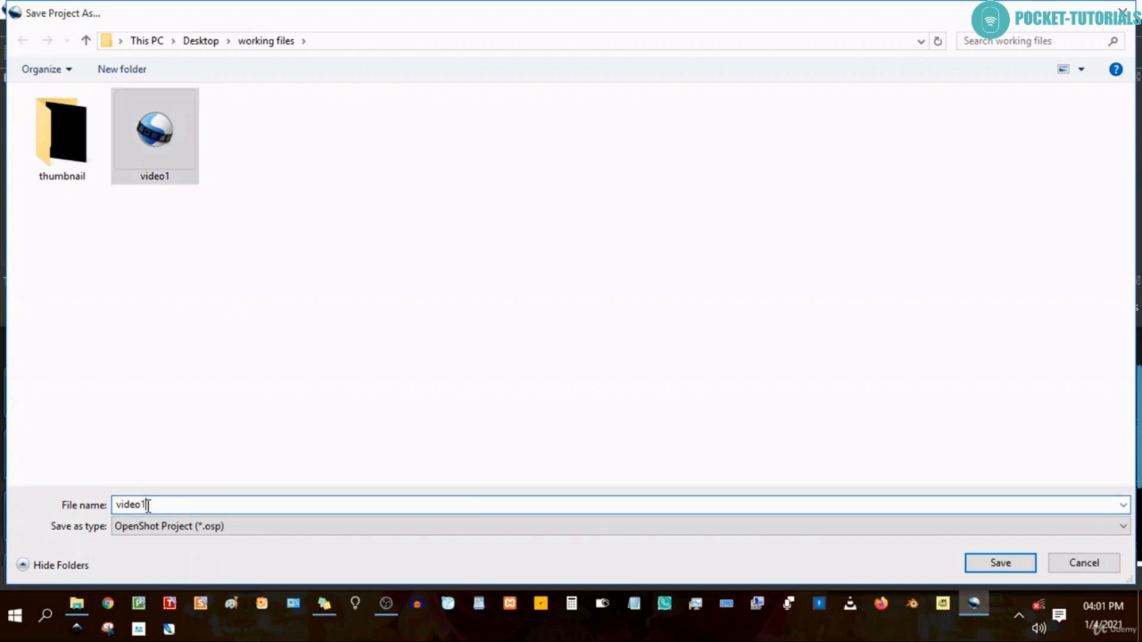
key(BackSpace)
text(2)
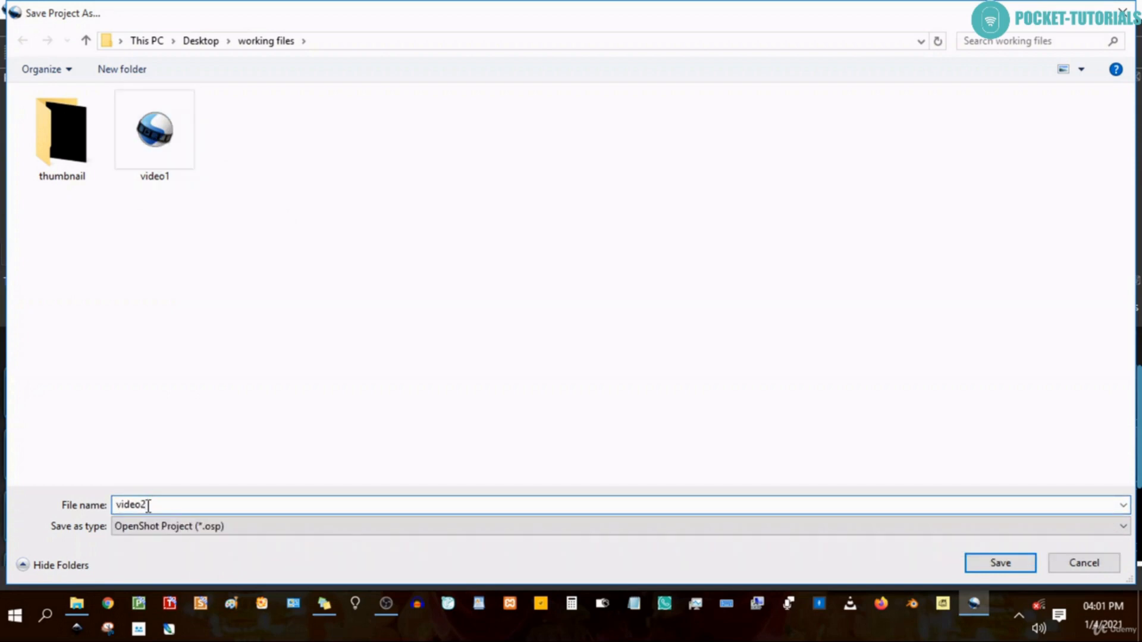
click(997, 564)
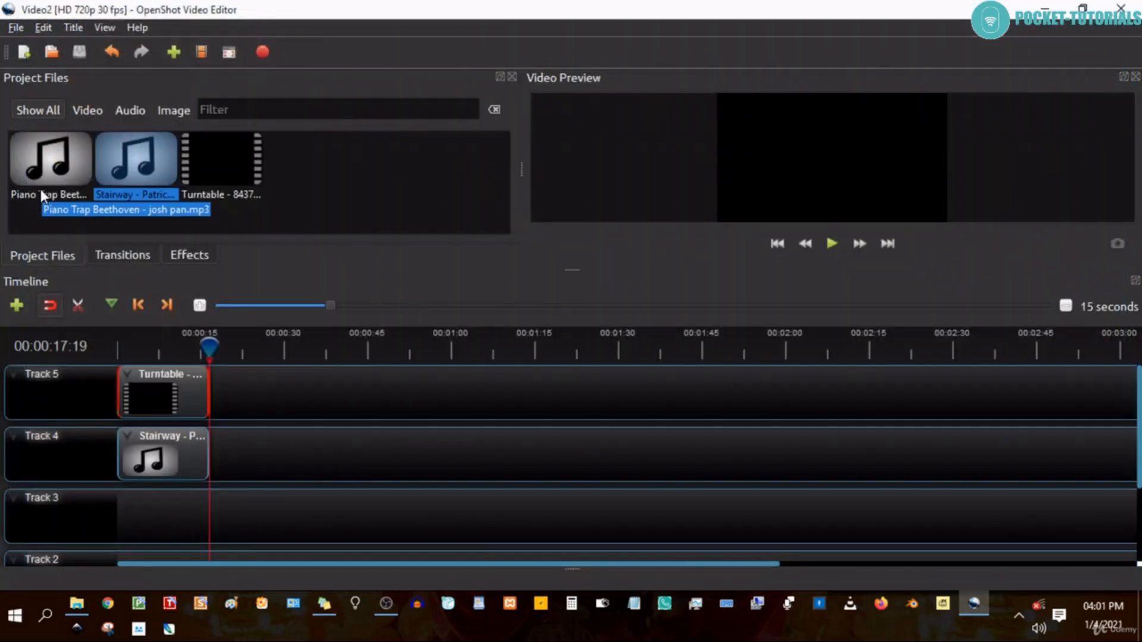
Replace the Stairway audio clip on Track 4 with the Piano Trap Beethoven audio, starting at the track's beginning.
click(167, 457)
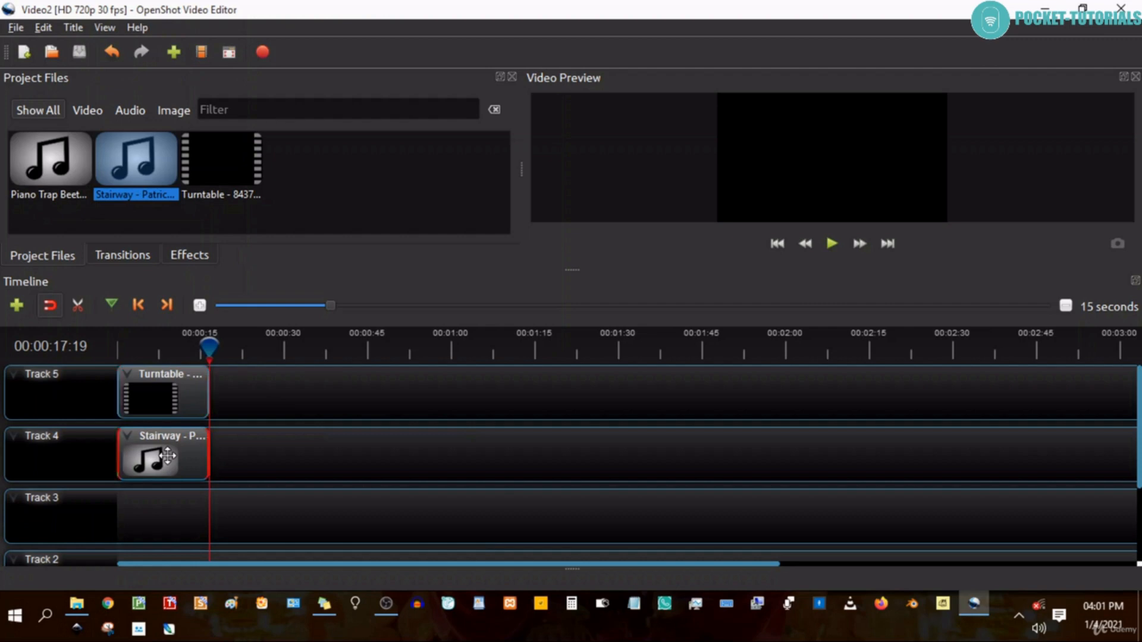
key(Delete)
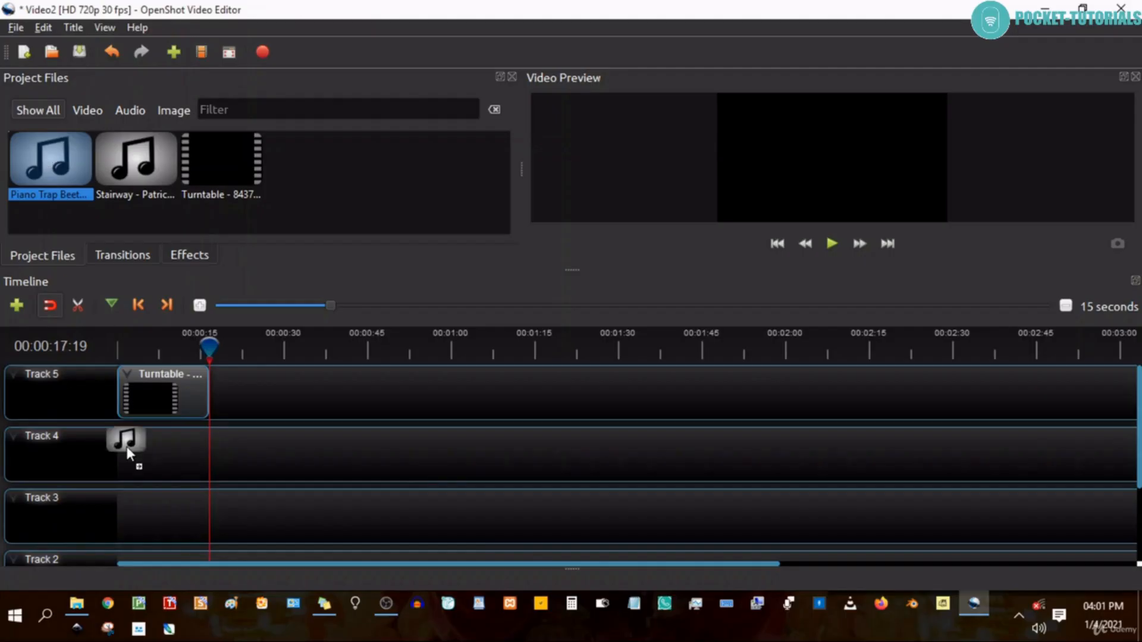
drag(125, 438, 189, 459)
drag(283, 461, 266, 459)
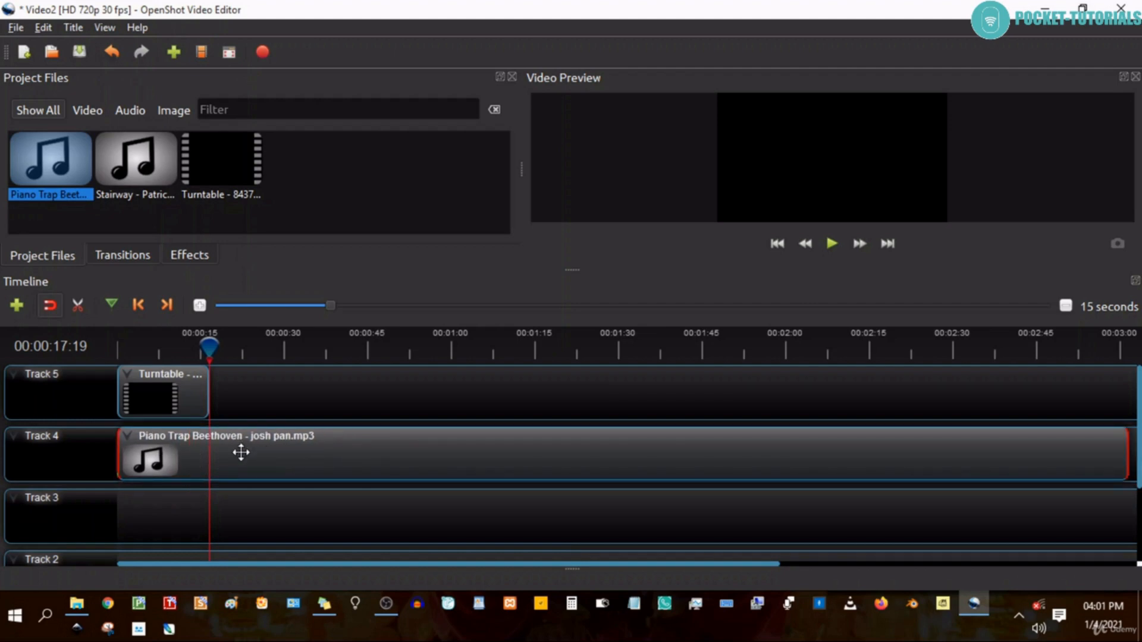
Slice the Piano Trap Beethoven audio on Track 4 at the playhead, 00:00:17:19, keeping only its left side.
right_click(241, 453)
mouse_move(294, 362)
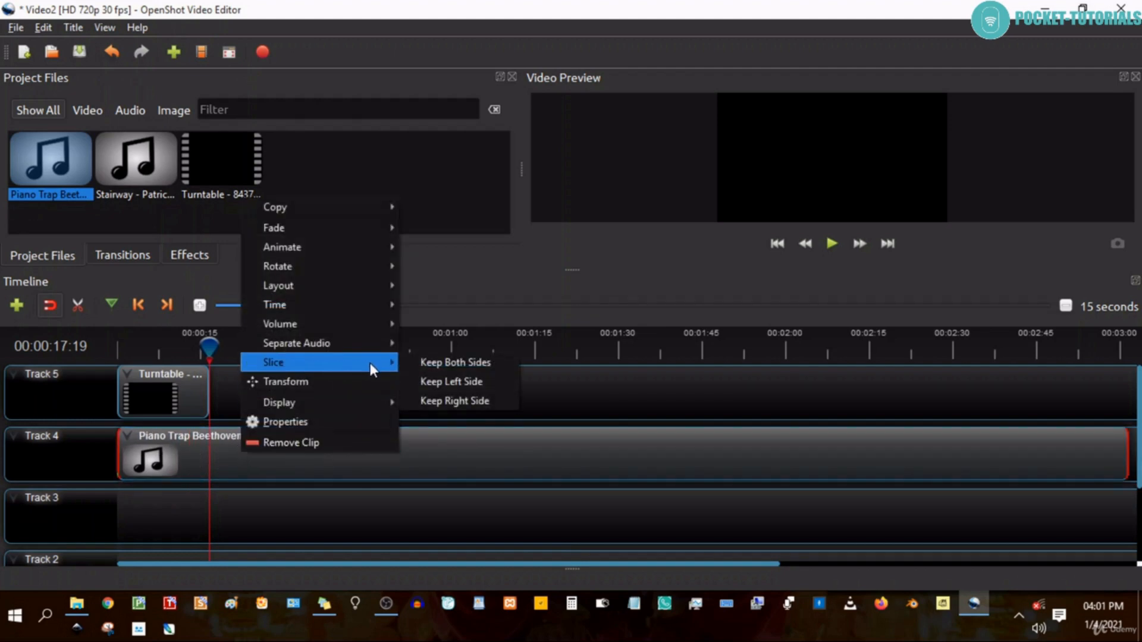
click(453, 382)
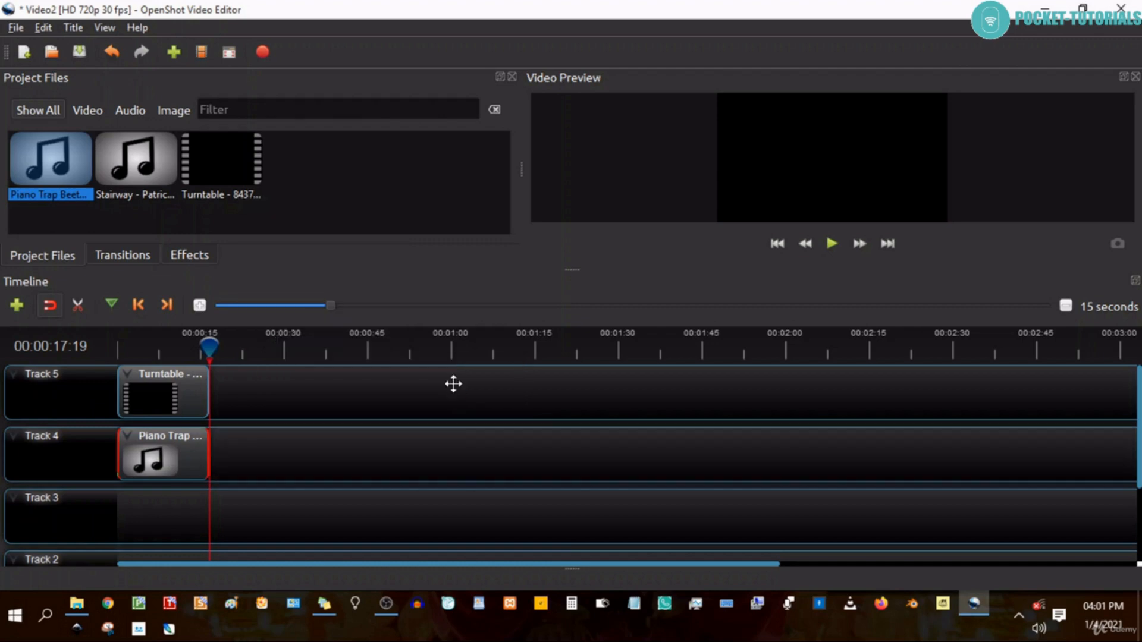
Export the video as Video2 to the working files folder in MP4 (h.264), HD 720p 30 fps (1280x720), High quality, and save the project.
click(262, 54)
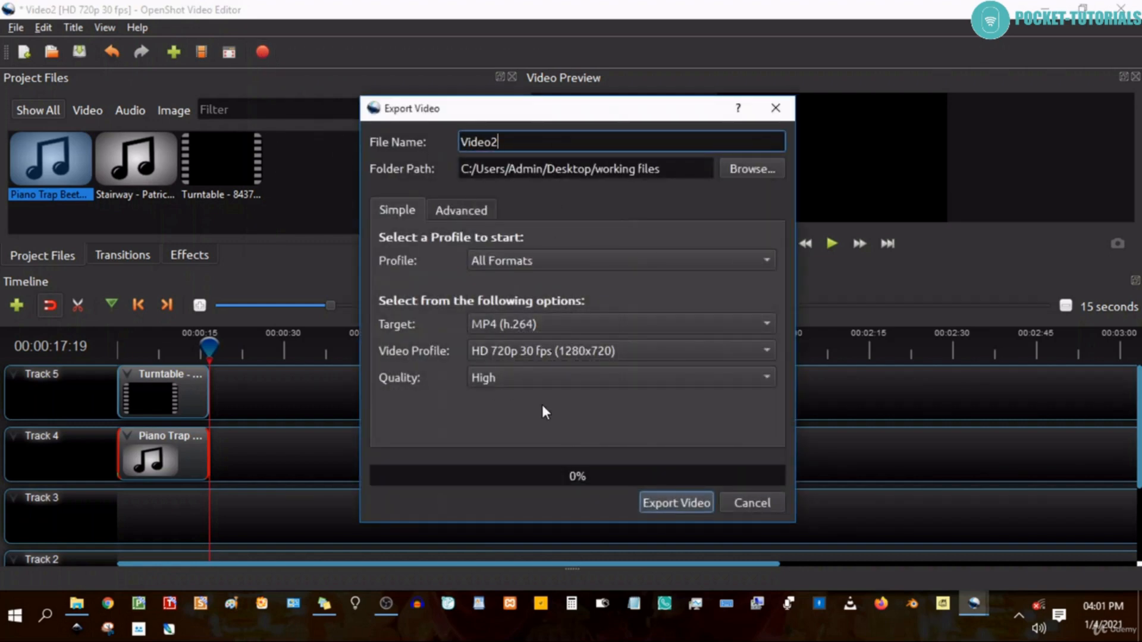
click(653, 504)
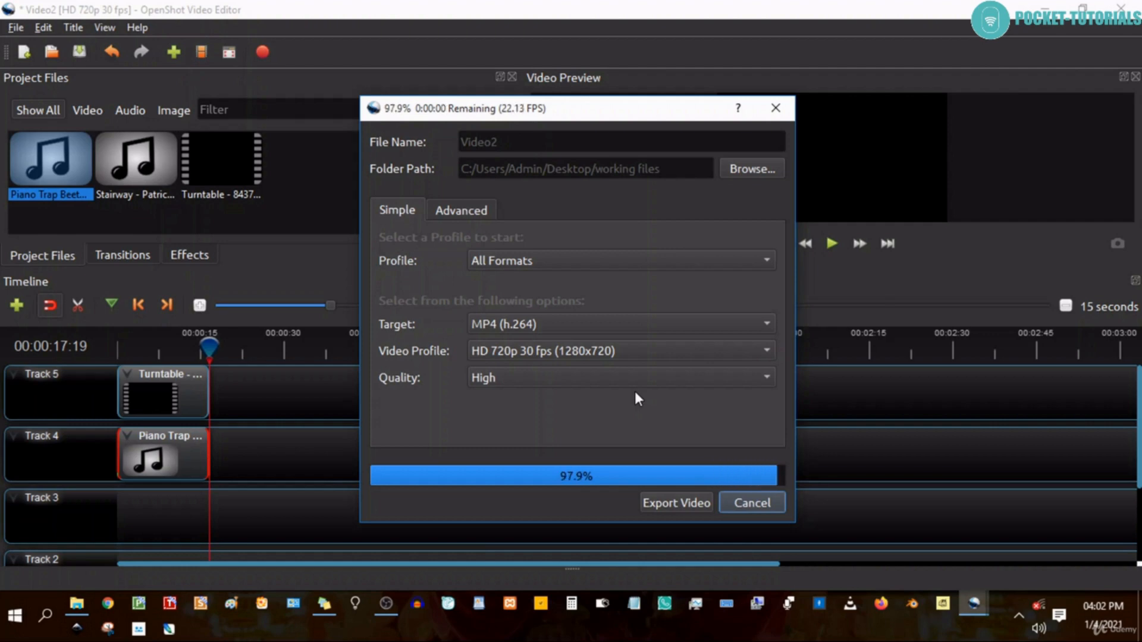
key(ctrl+s)
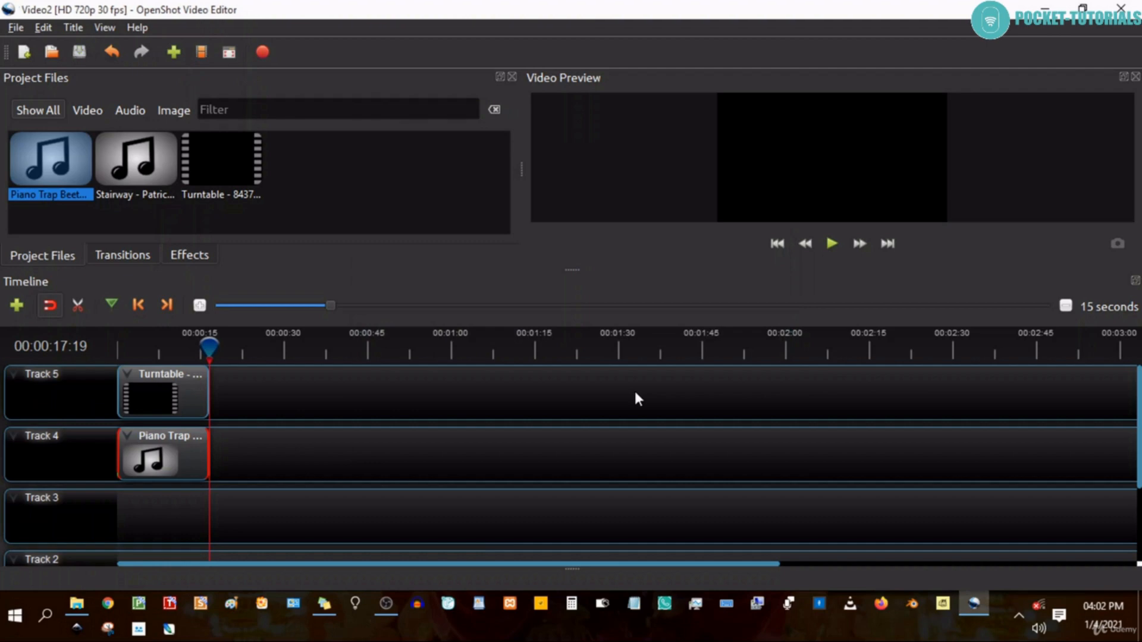
click(15, 29)
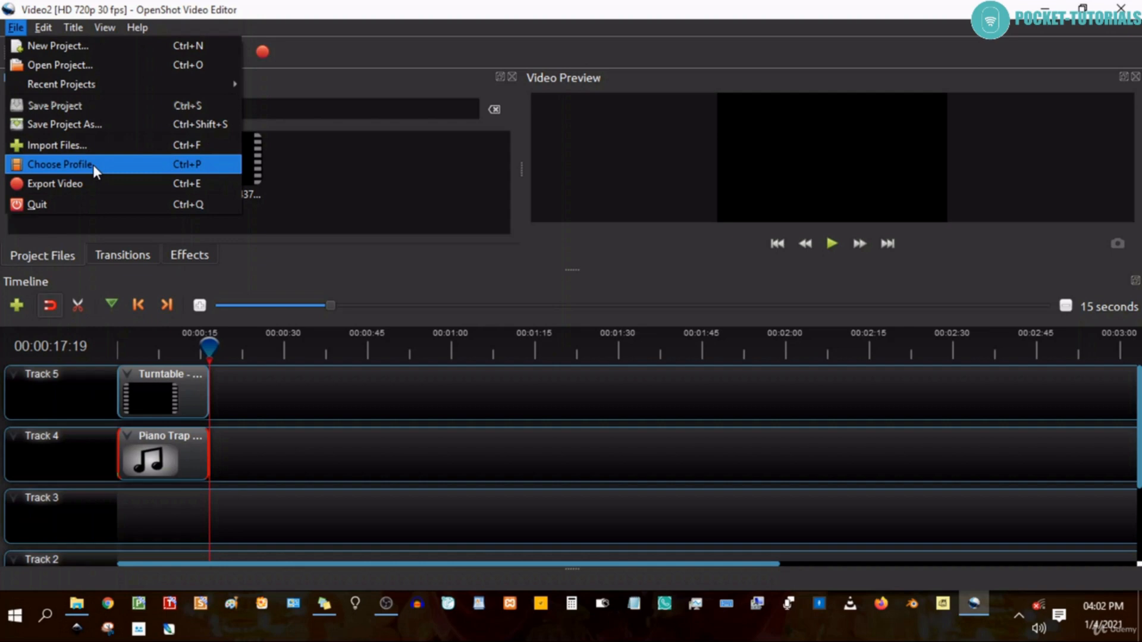
click(369, 48)
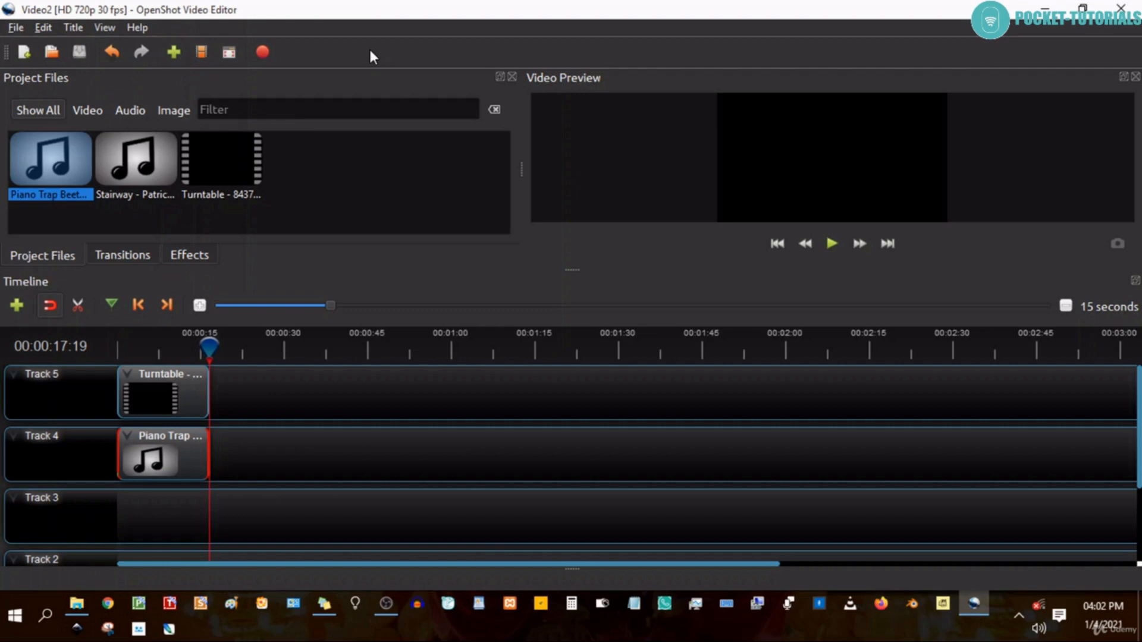
Switch to the working files folder in File Explorer and play the exported Video1 file to check its music.
click(1045, 10)
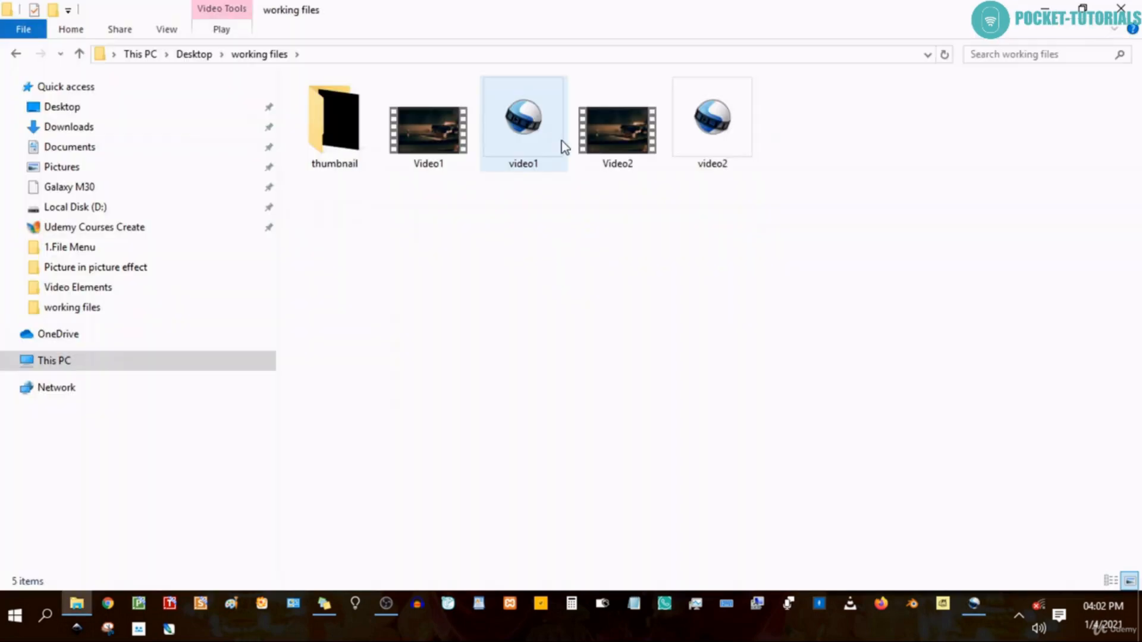
click(417, 113)
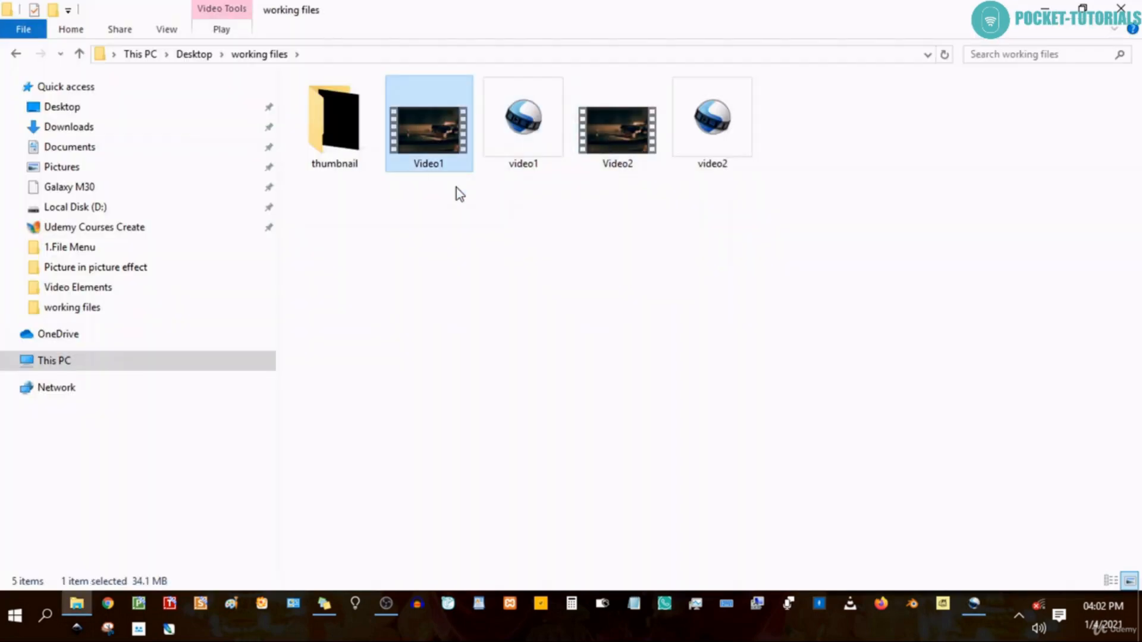
key(Return)
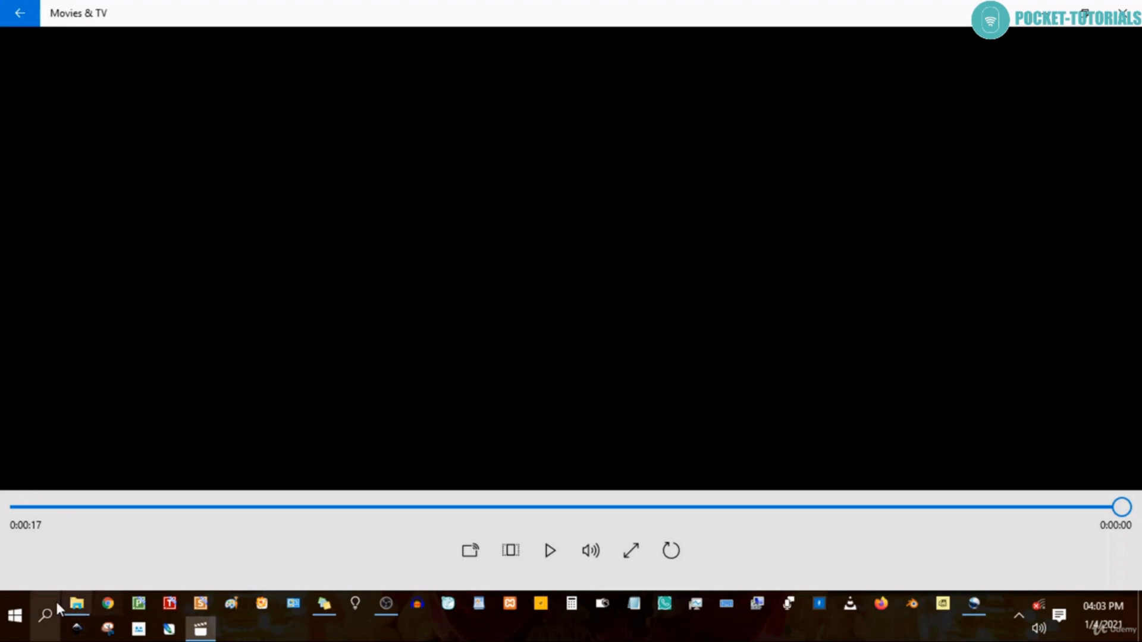
Return to the working files folder and open the exported Video2 file for playback.
click(77, 604)
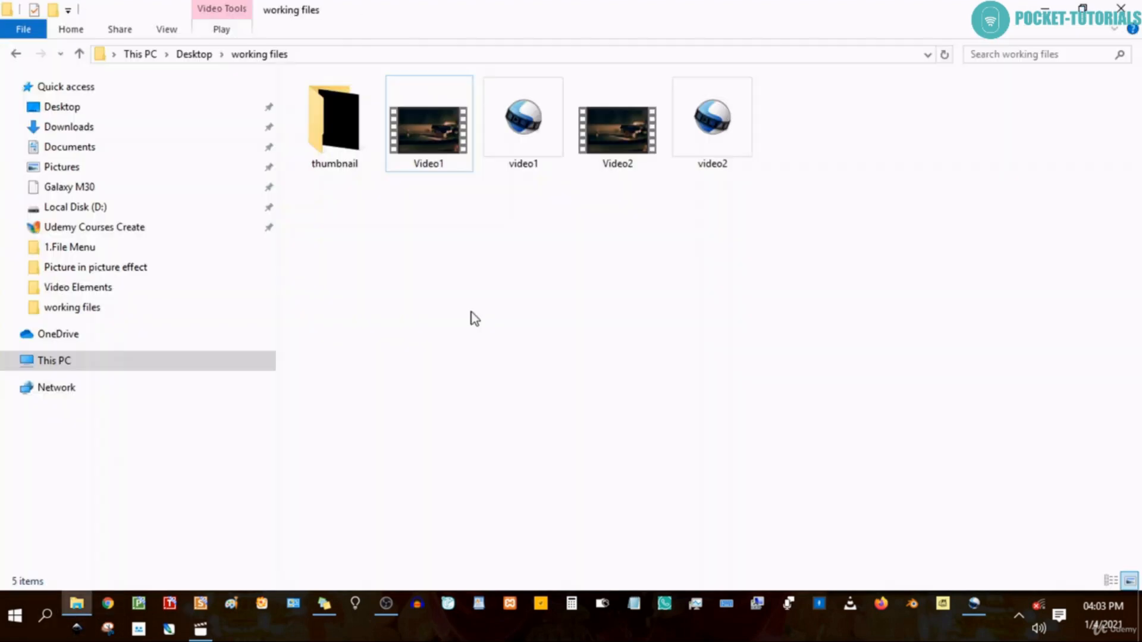
click(604, 144)
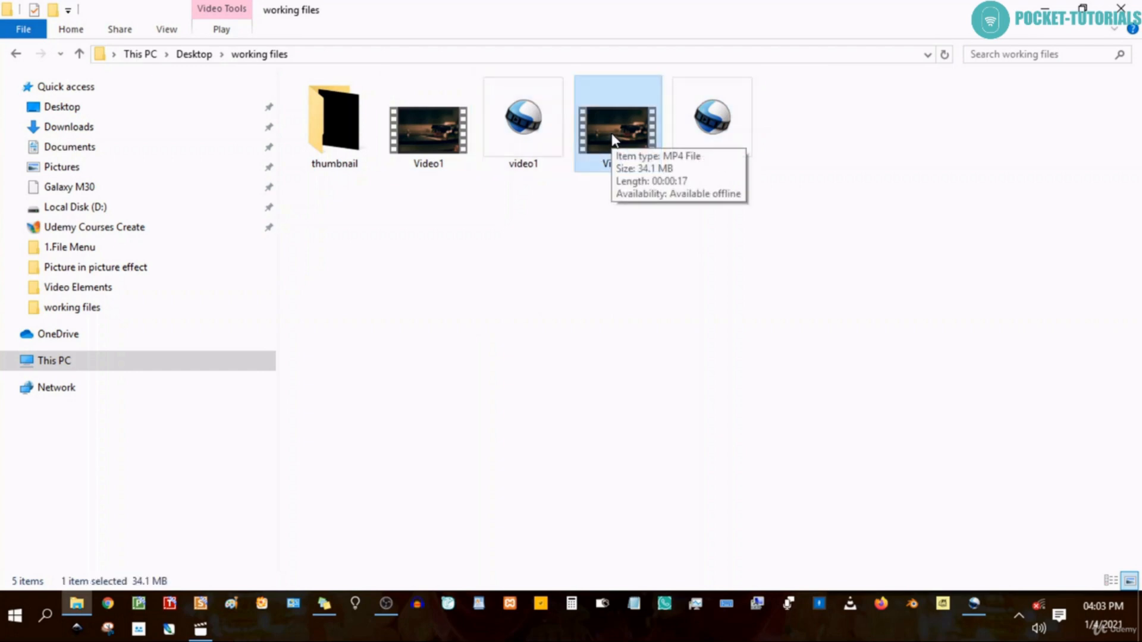
double_click(623, 126)
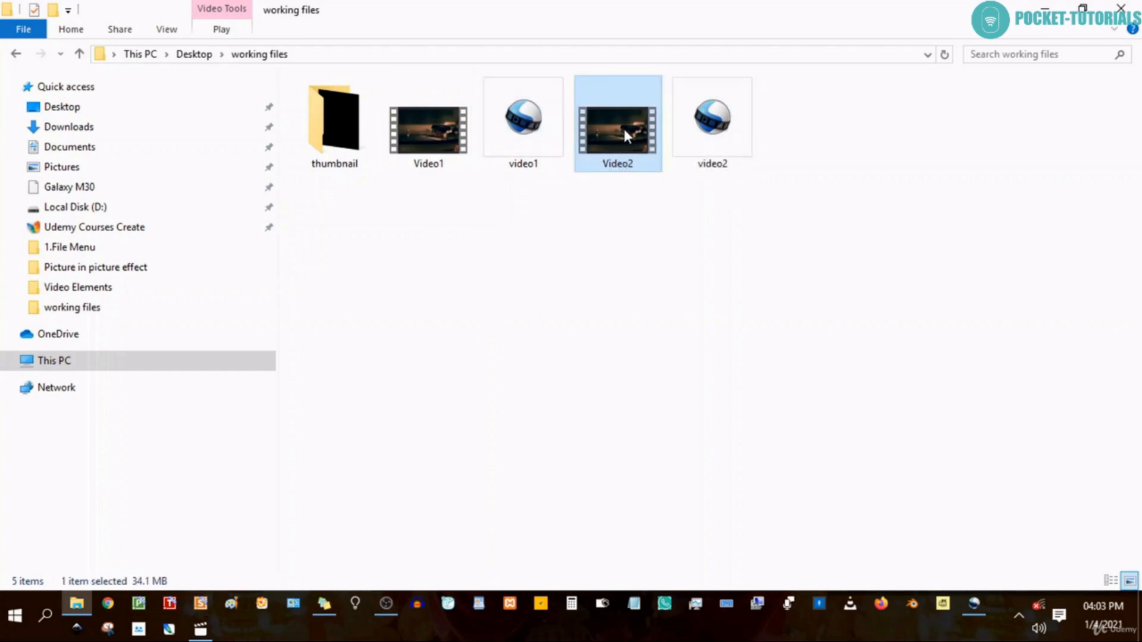